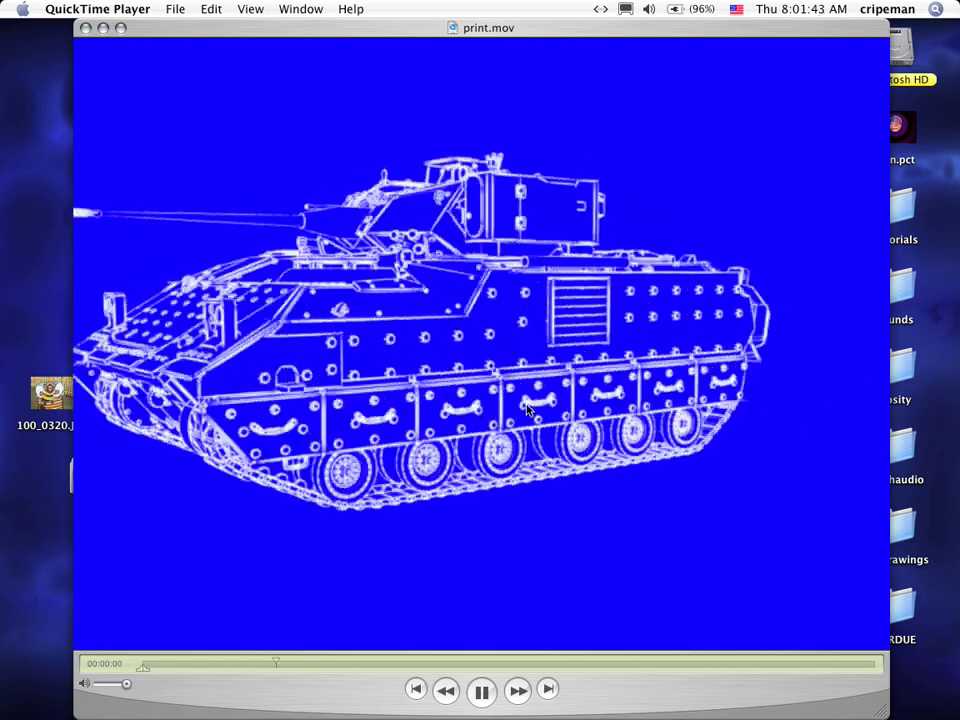
Pause the blueprint tank movie, scrub through rear-quarter and side-view frames, then switch to Carrara
left_click(521, 399)
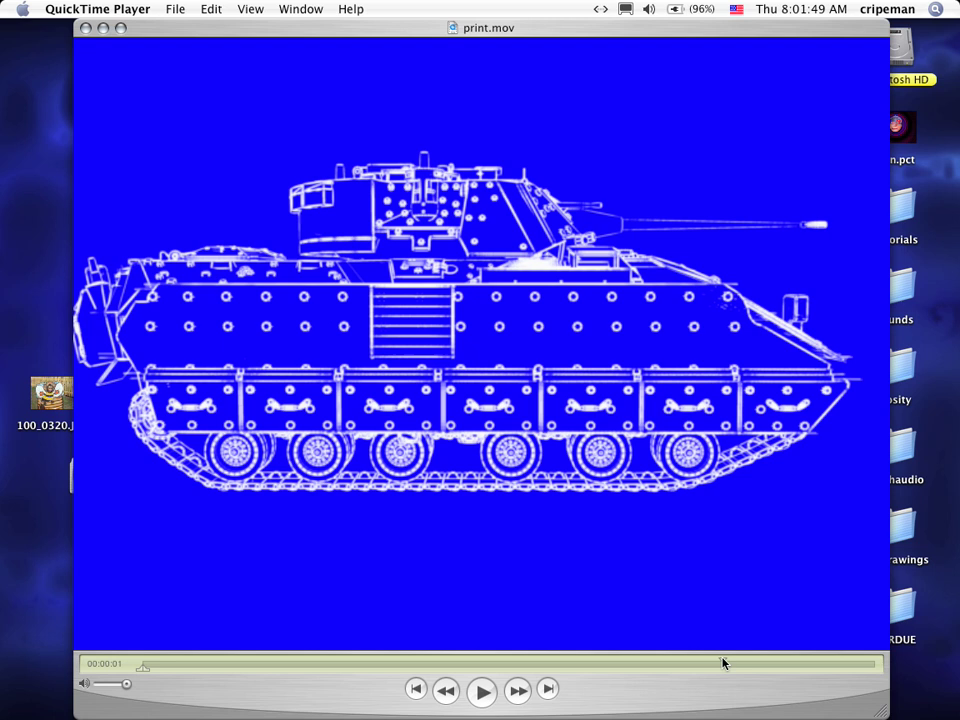
left_click_drag(687, 667, 679, 664)
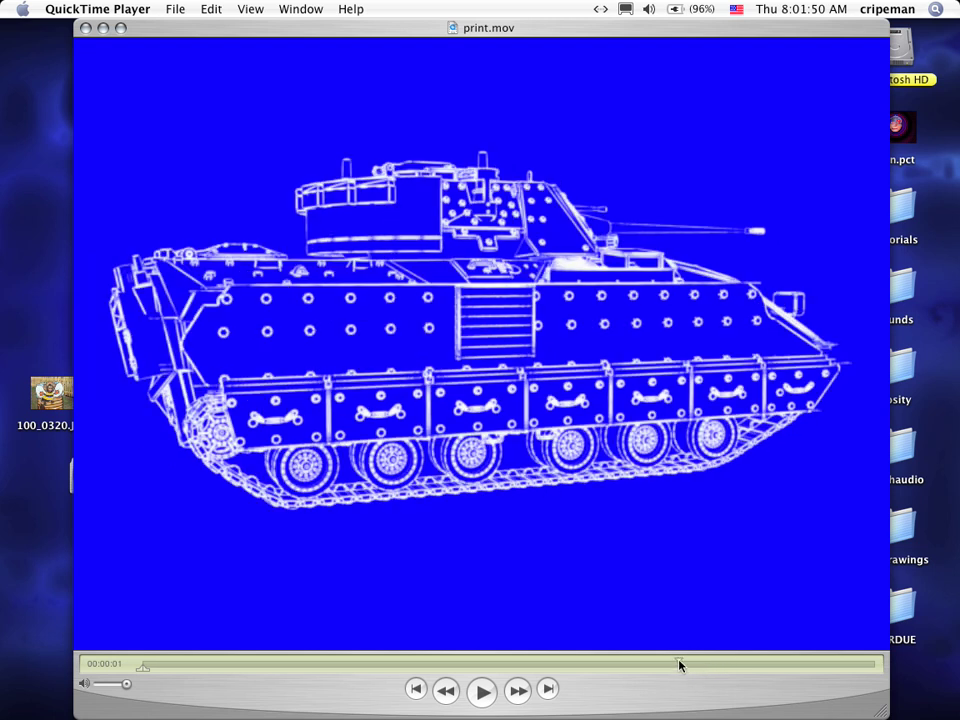
left_click(451, 665)
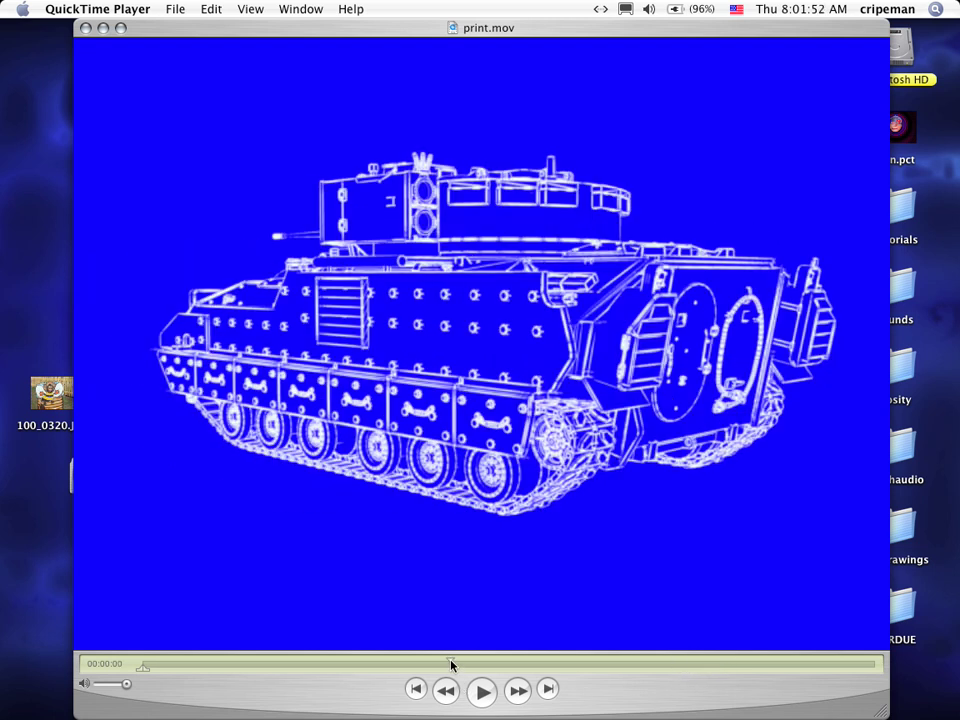
left_click(394, 666)
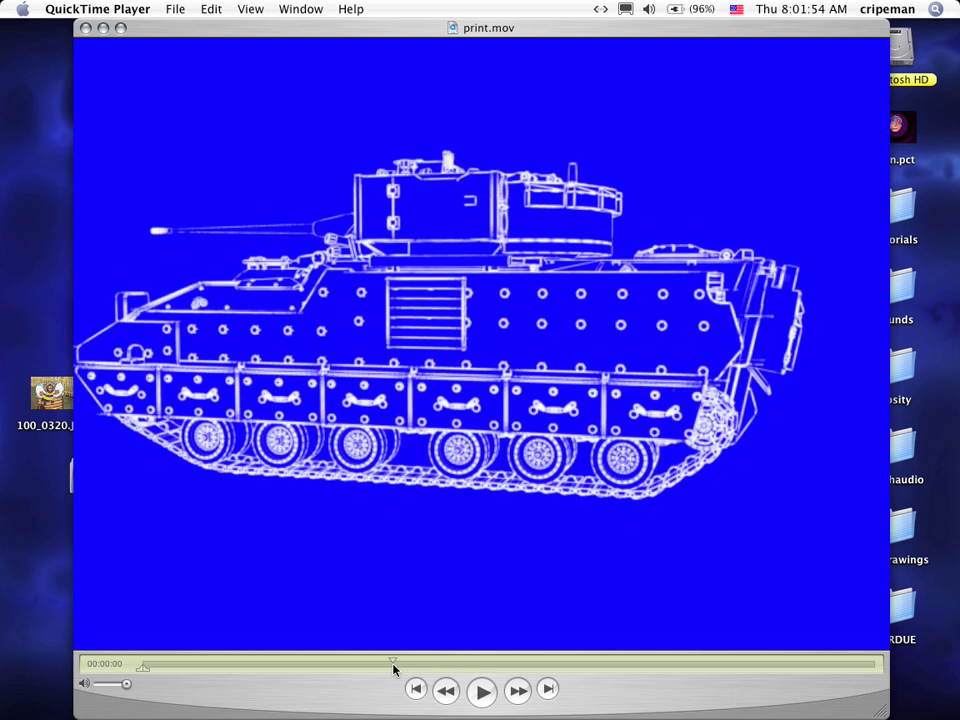
left_click(317, 666)
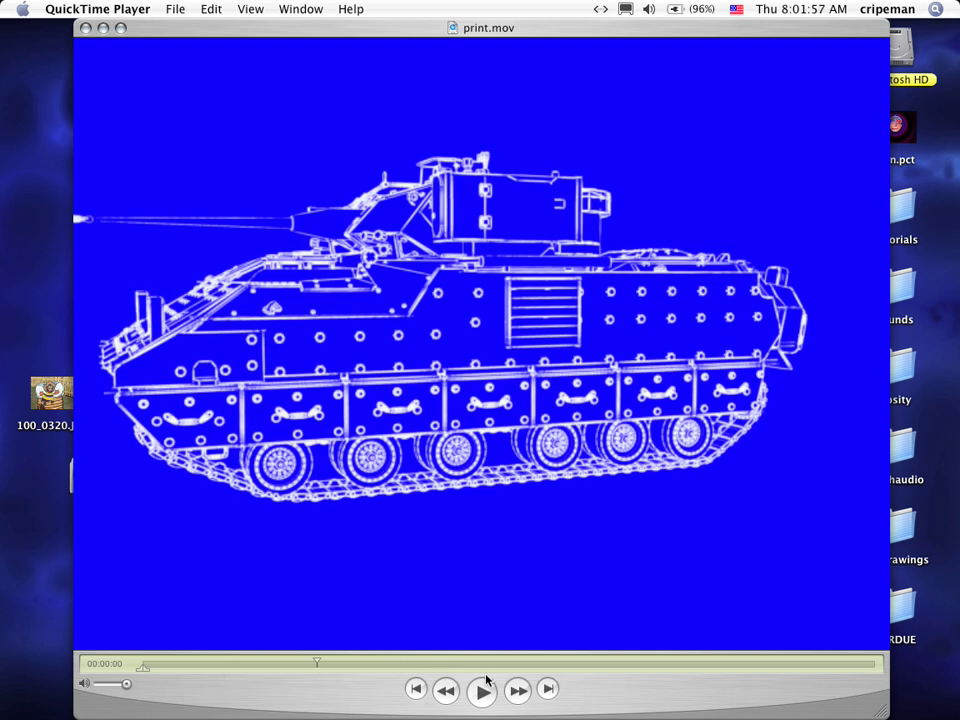
key("super+Tab")
key("super+Tab")
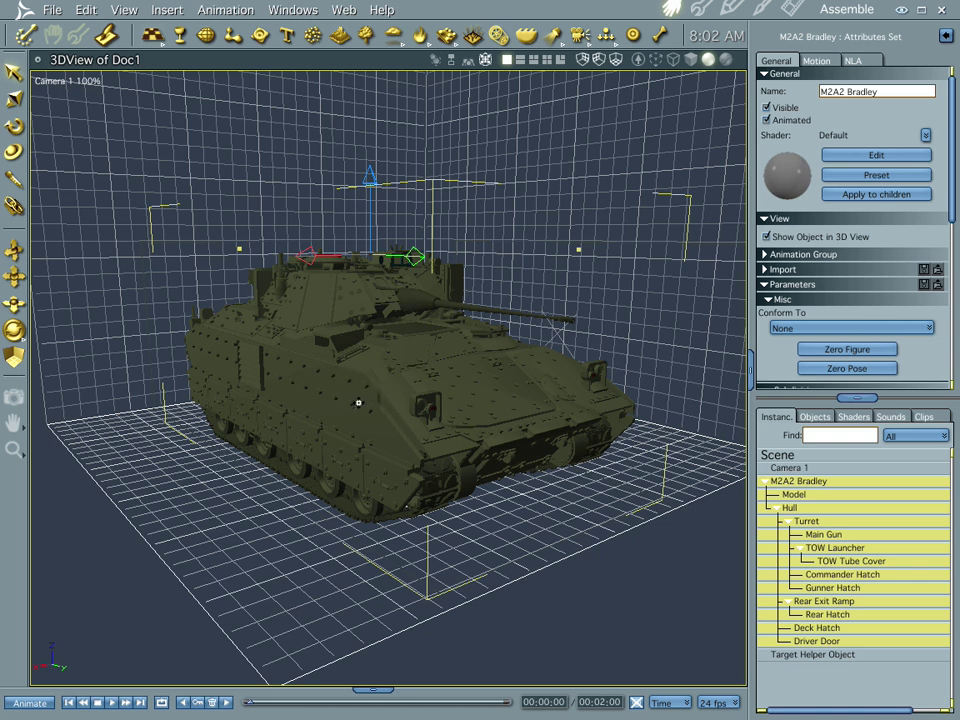
Orbit Camera 1 around the M2A2 Bradley until the tank is seen side-on
left_click_drag(358, 403, 427, 402)
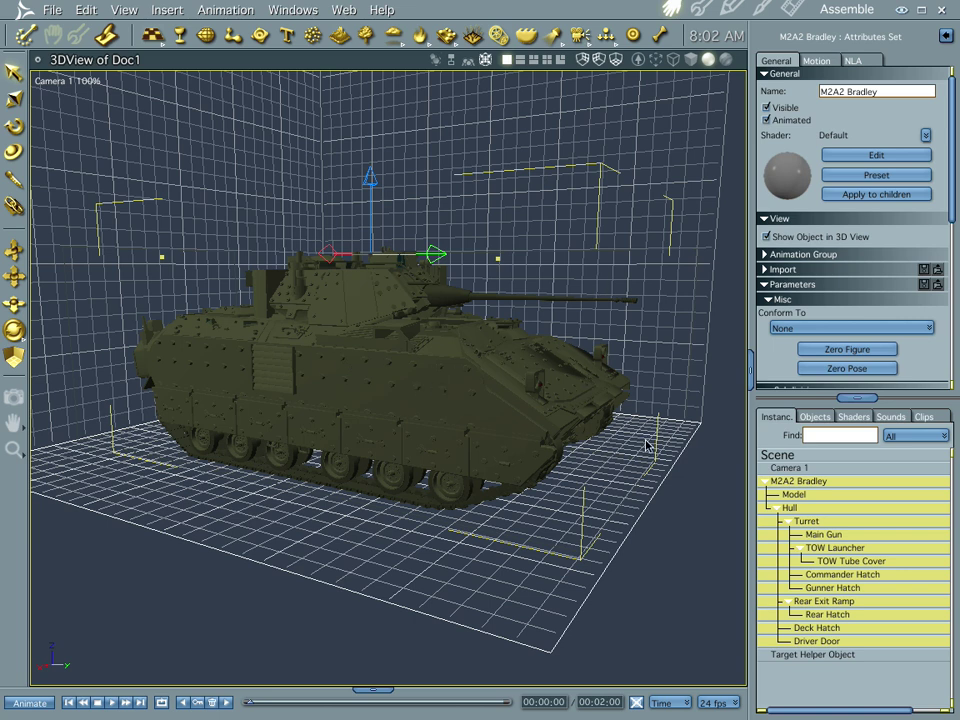
In the Render room, keep the Non-Photorealistic renderer and set AntiAliasing to None
left_click(790, 12)
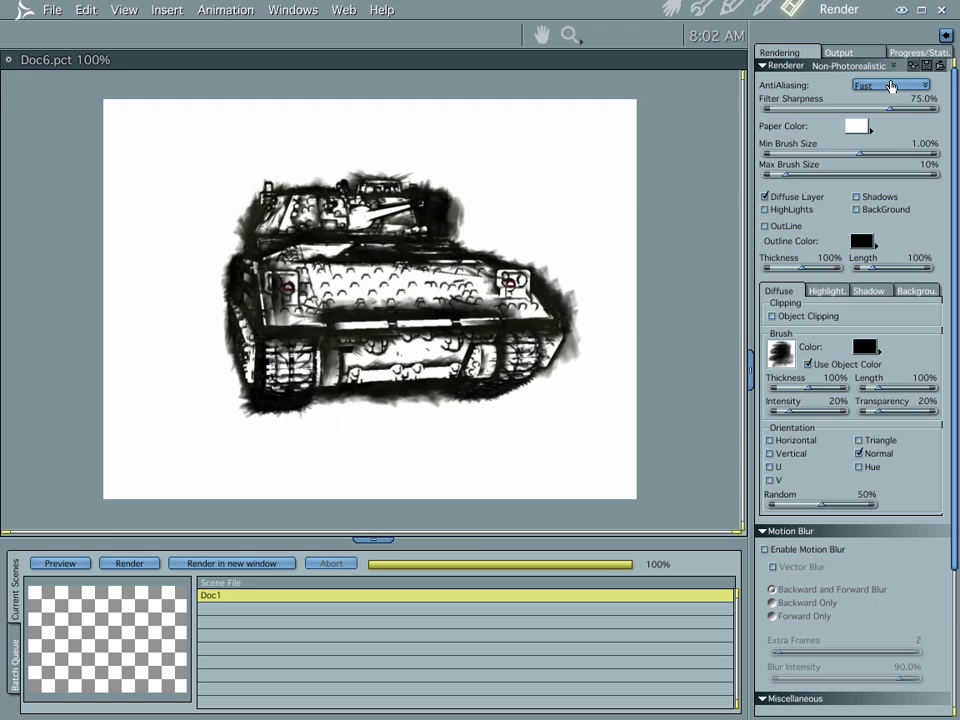
left_click(890, 86)
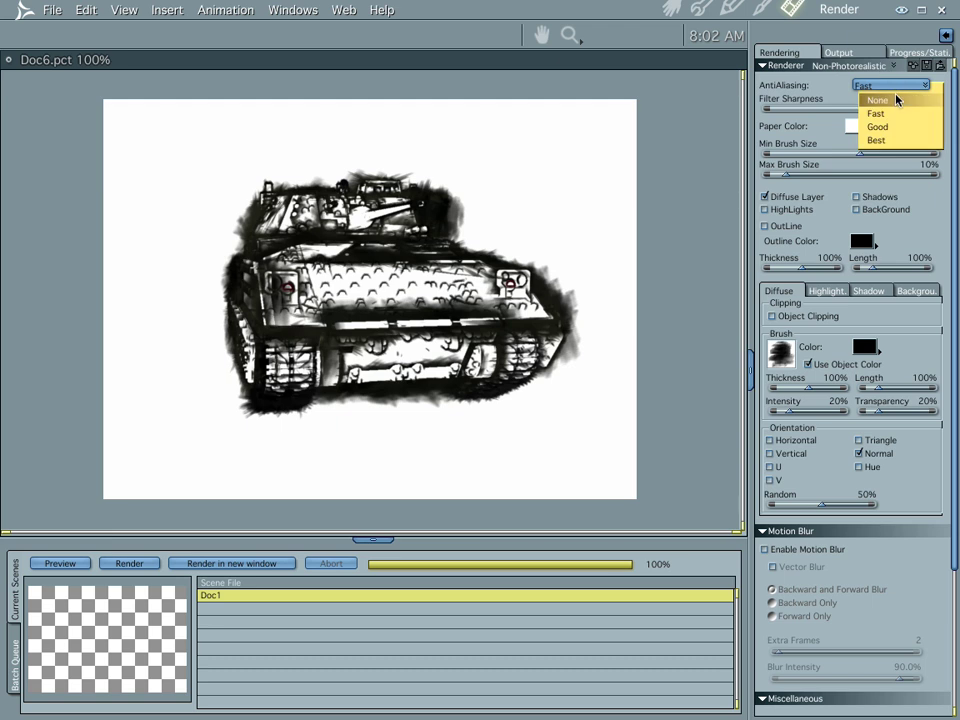
left_click(897, 100)
left_click(896, 66)
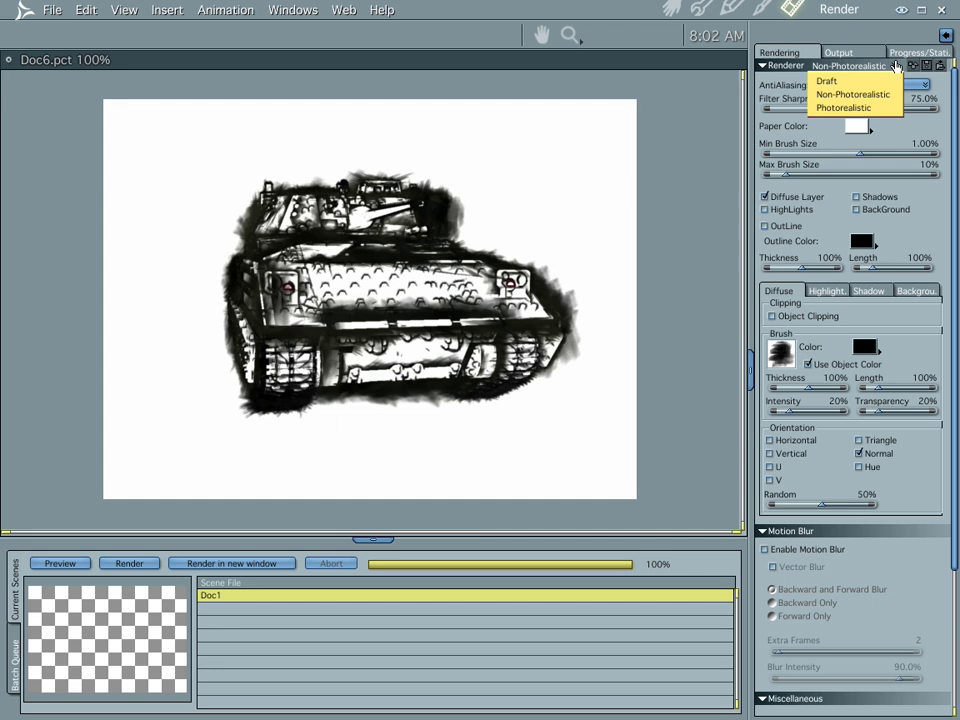
left_click(878, 107)
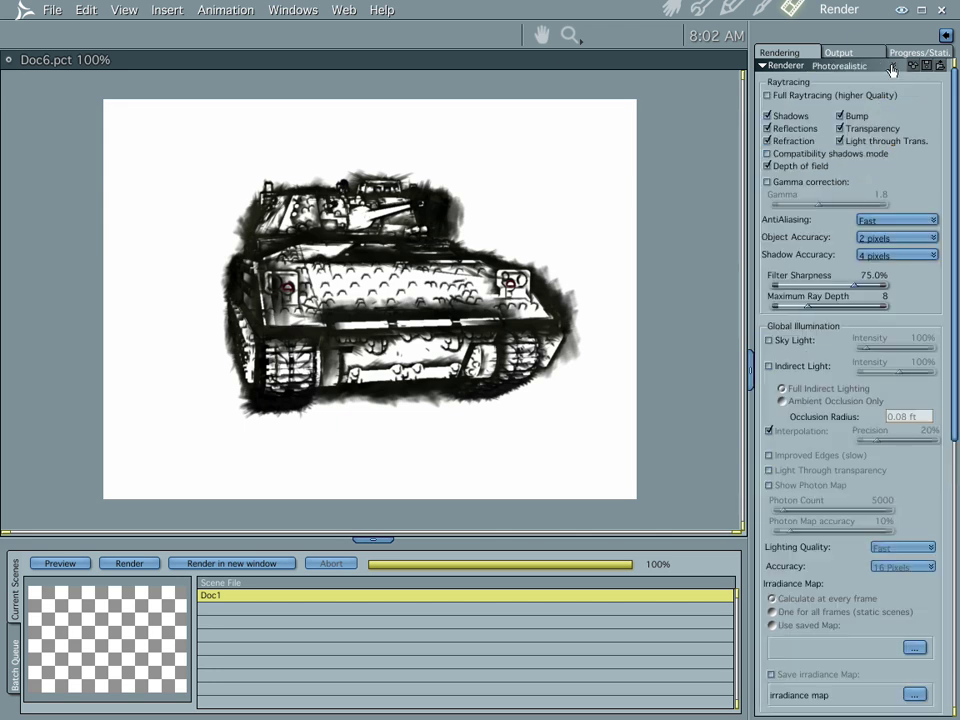
left_click(891, 68)
left_click(887, 95)
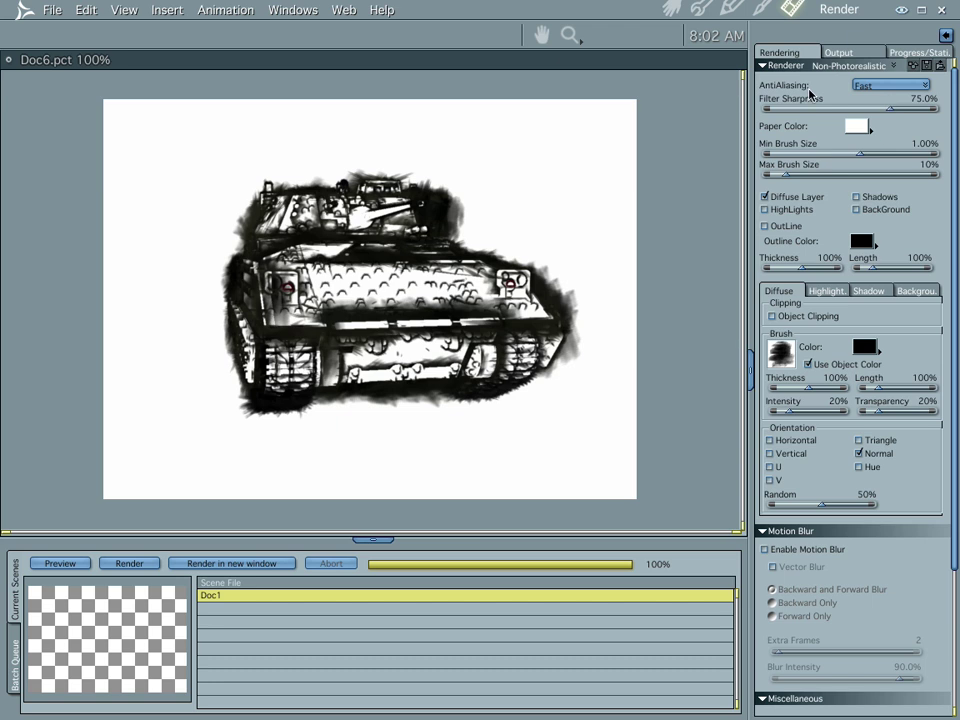
left_click(866, 88)
left_click(880, 101)
Set Filter Sharpness to 100, Min Brush Size to 5, Max Brush Size to 100, and enable OutLine
left_click_drag(893, 114, 953, 115)
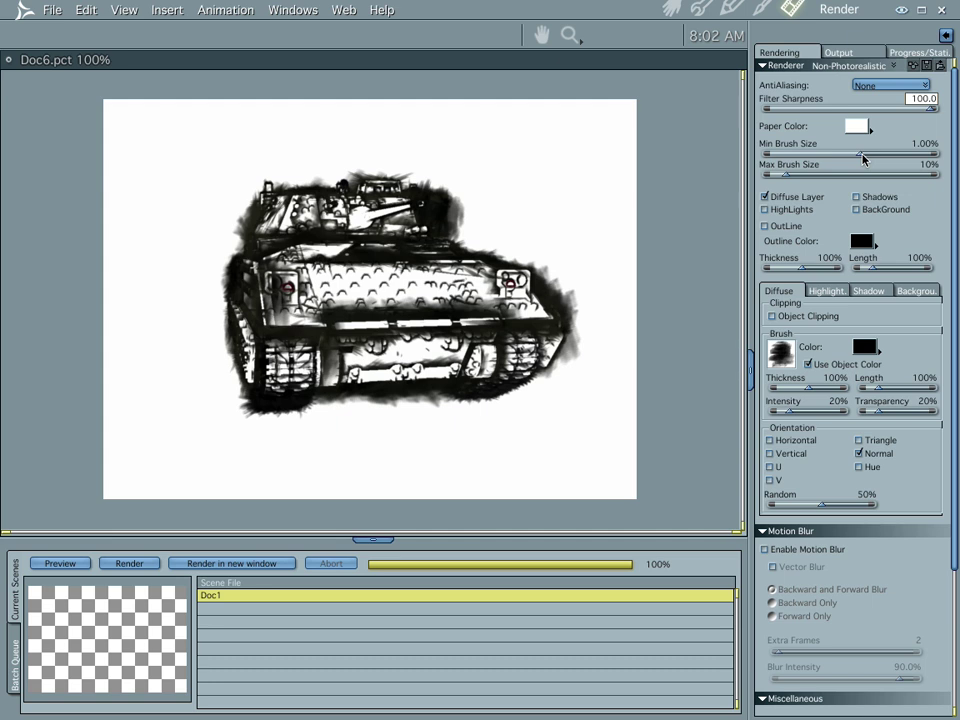
left_click_drag(862, 155, 941, 158)
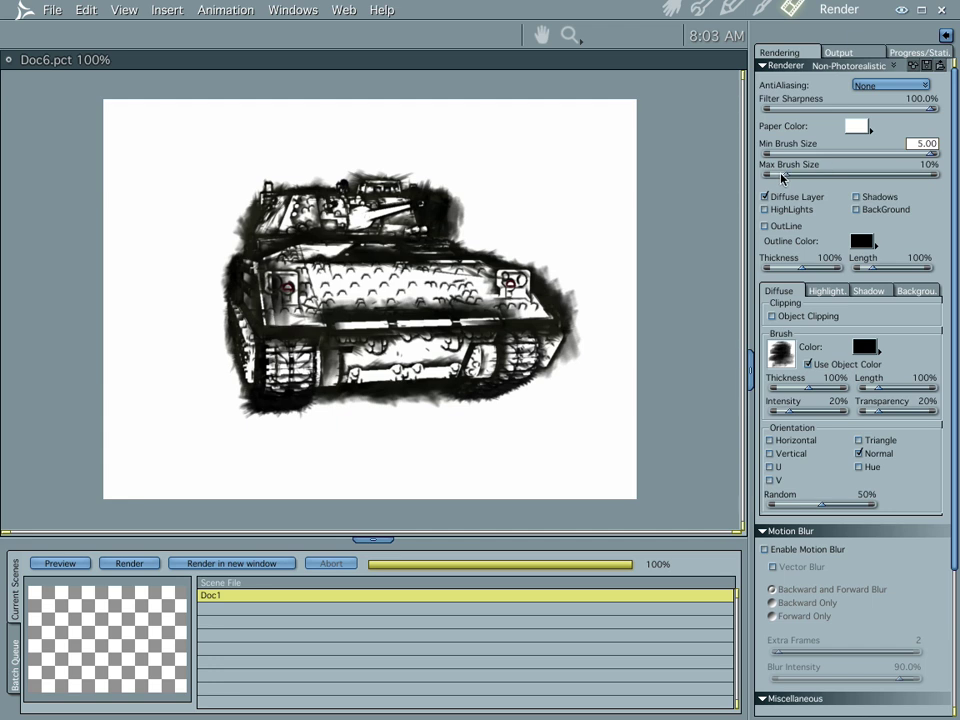
mouse_move(787, 178)
left_mouse_down()
mouse_move(935, 176)
mouse_move(947, 186)
left_mouse_up()
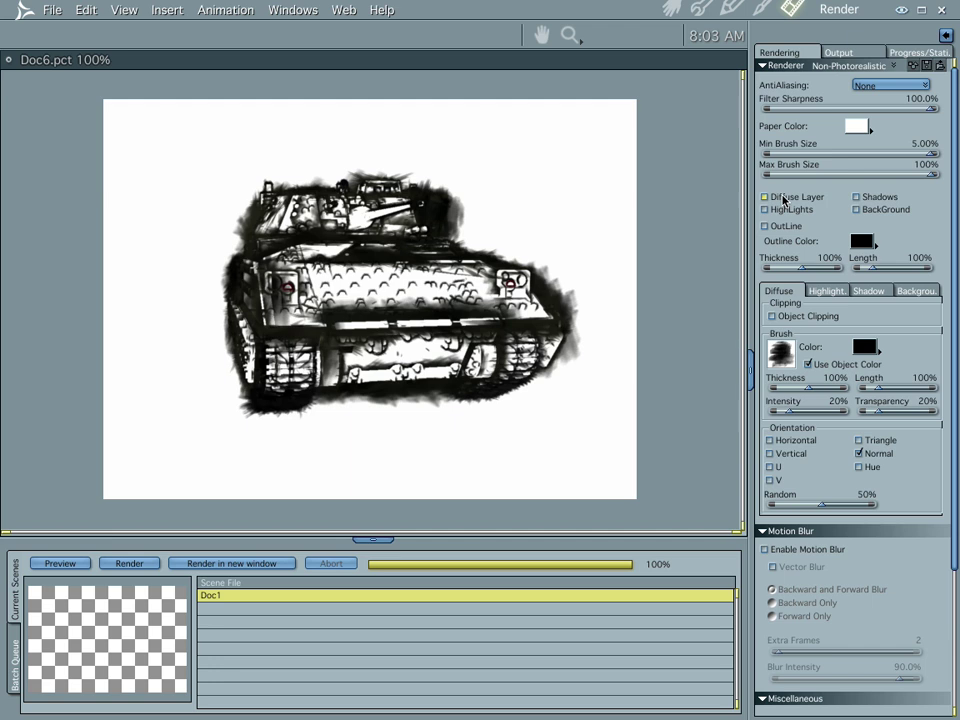
left_click(766, 227)
Render the tank, then lower OutLine Thickness from 100% toward 75
key("ctrl+r")
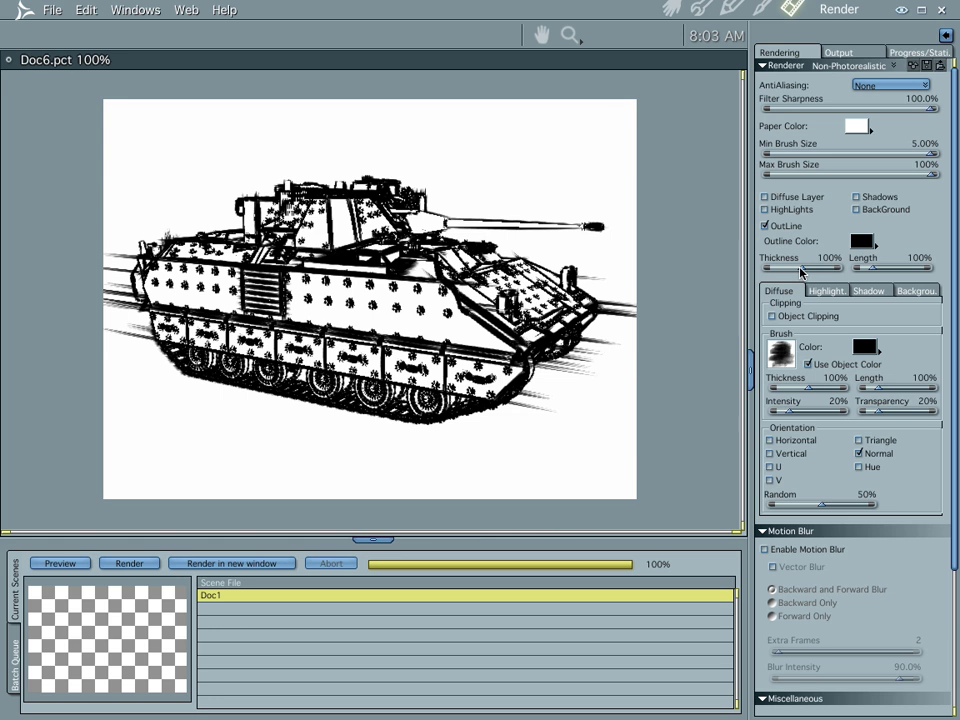
mouse_move(800, 270)
left_mouse_down()
mouse_move(777, 272)
mouse_move(825, 270)
mouse_move(804, 271)
left_mouse_up()
Enter outline thickness 75 and length 25, then re-render the tank
type("75")
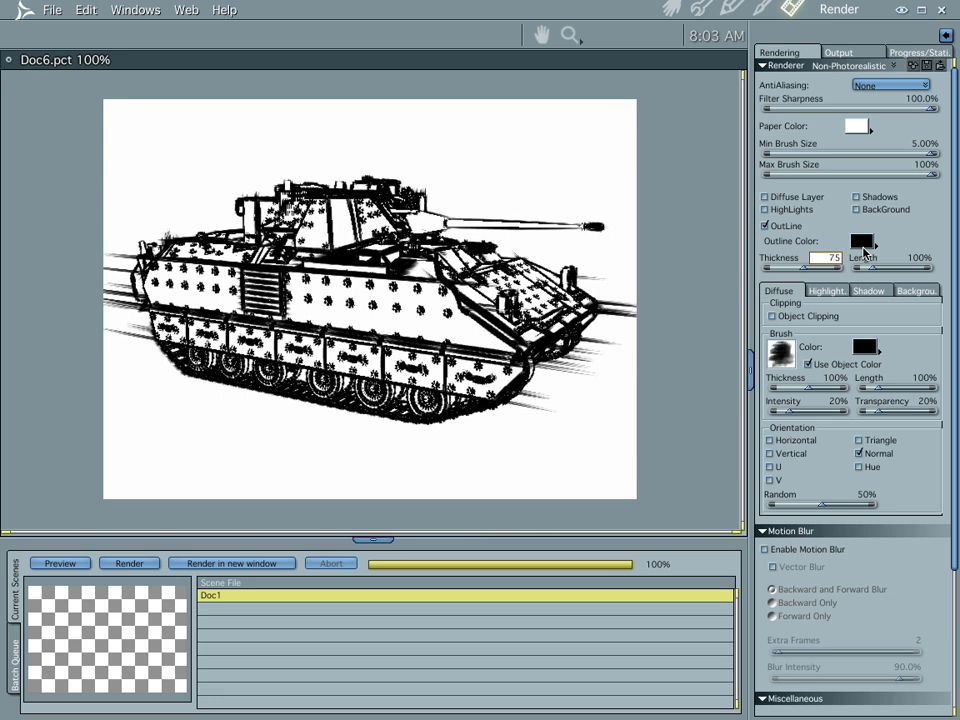
key("Return")
key("Tab")
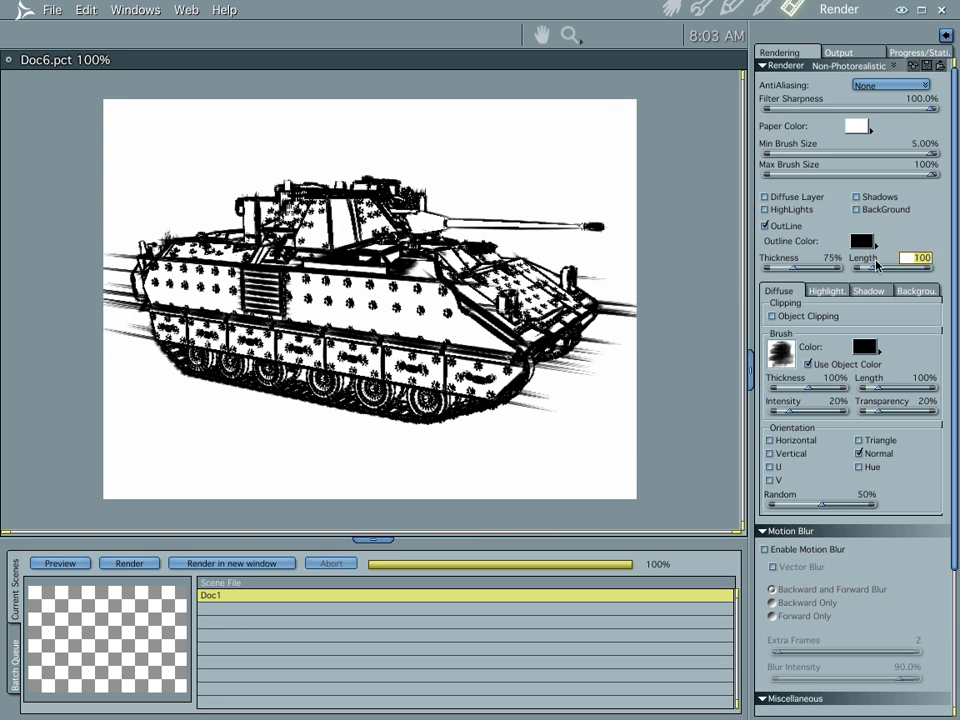
type("25")
key("Return")
key("ctrl+r")
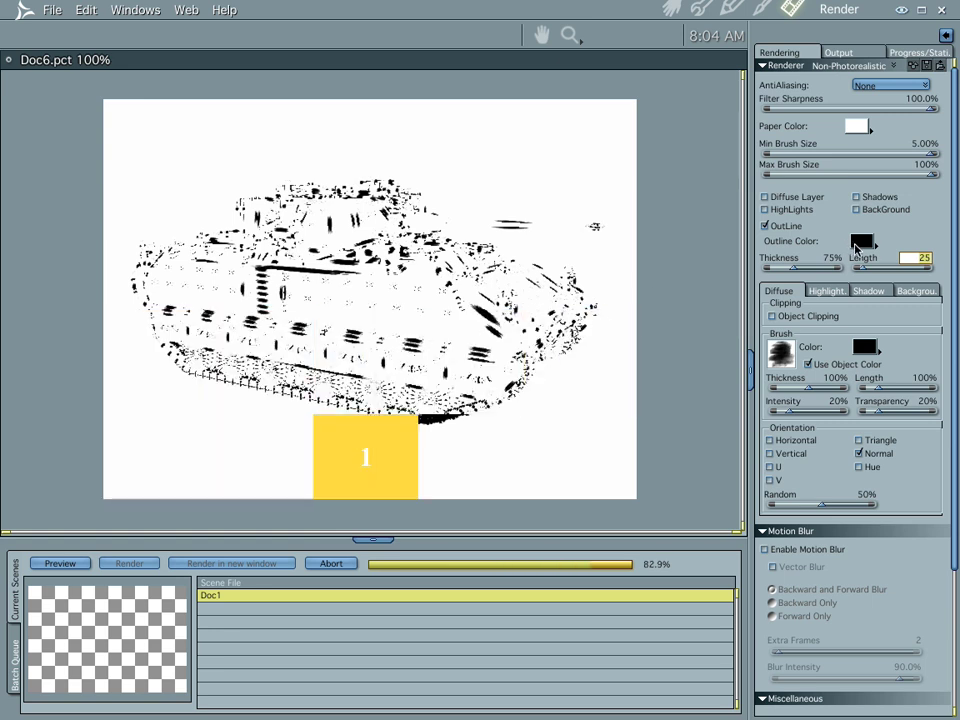
Change outline thickness to 25 and length to 75, then re-render
left_click(832, 260)
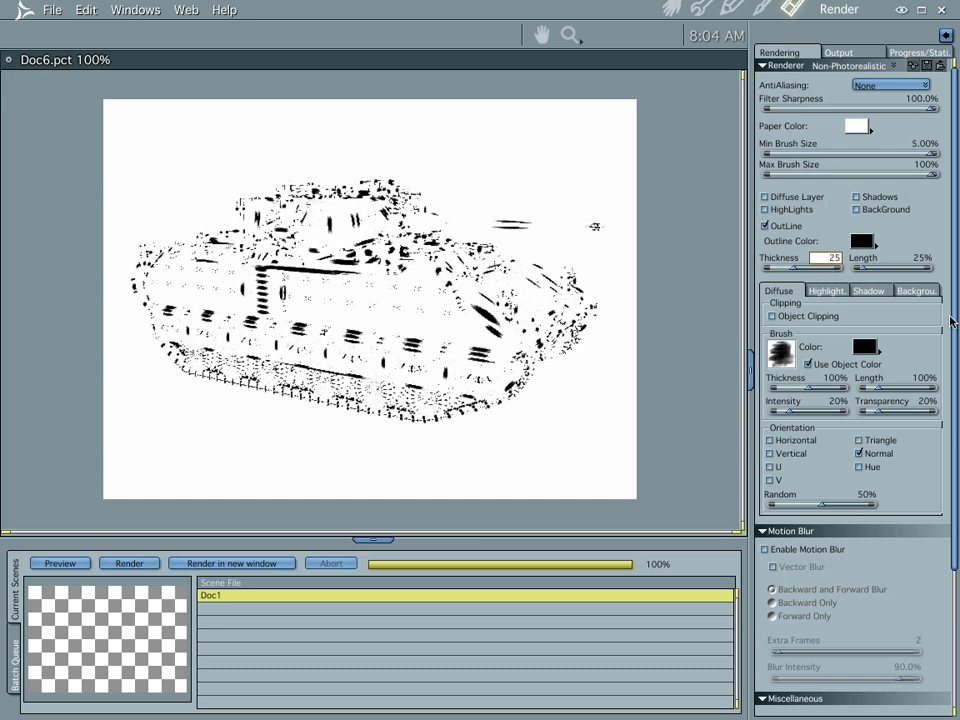
key("Return")
left_click(922, 260)
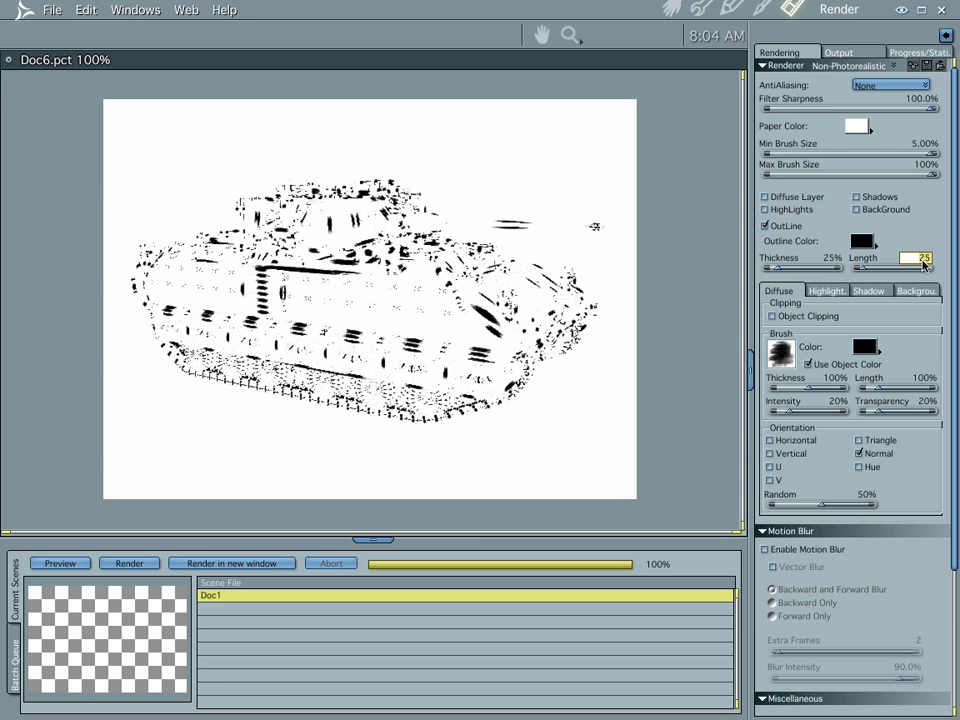
key("ctrl+r")
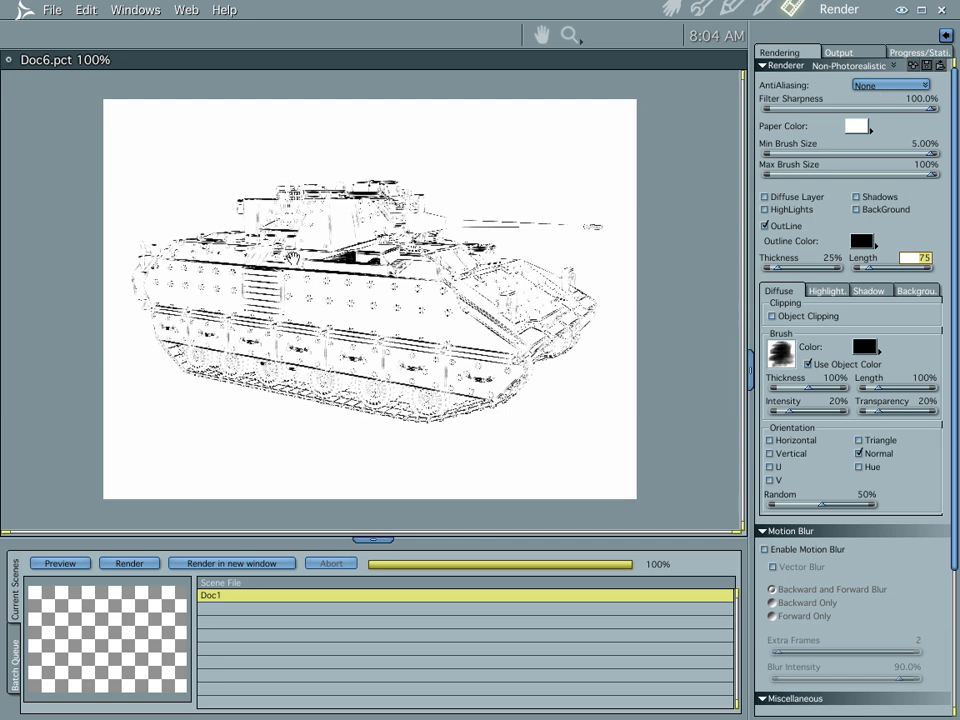
Switch AntiAliasing from None to Best
left_click(903, 89)
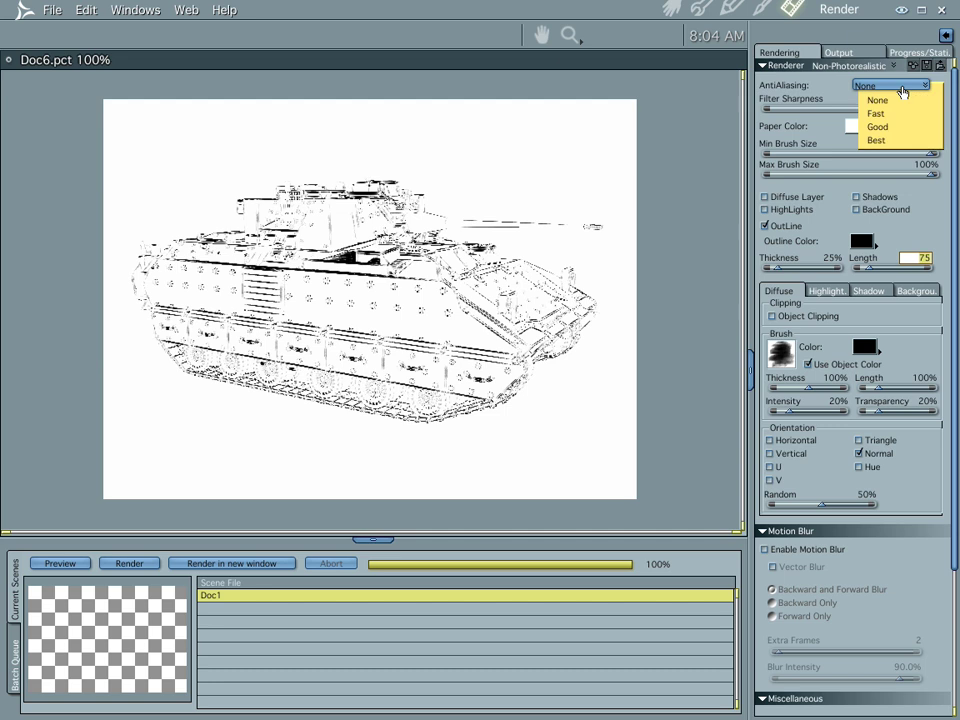
left_click(912, 140)
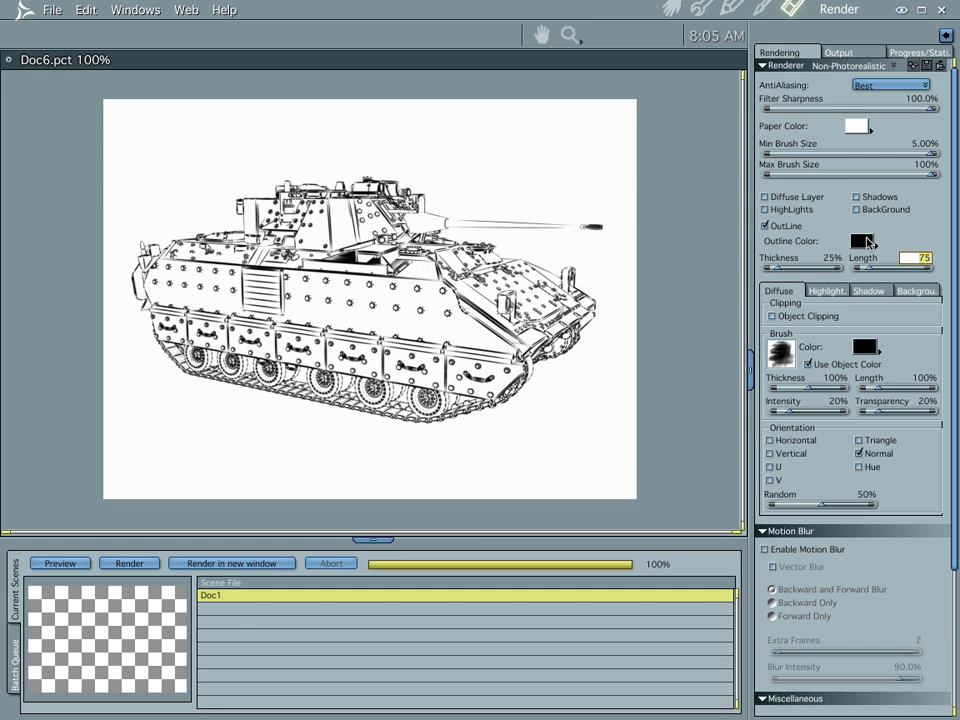
Set the Outline Color to white in the Color Picker
left_click(867, 242)
left_click_drag(760, 590, 730, 601)
left_click_drag(686, 567, 686, 516)
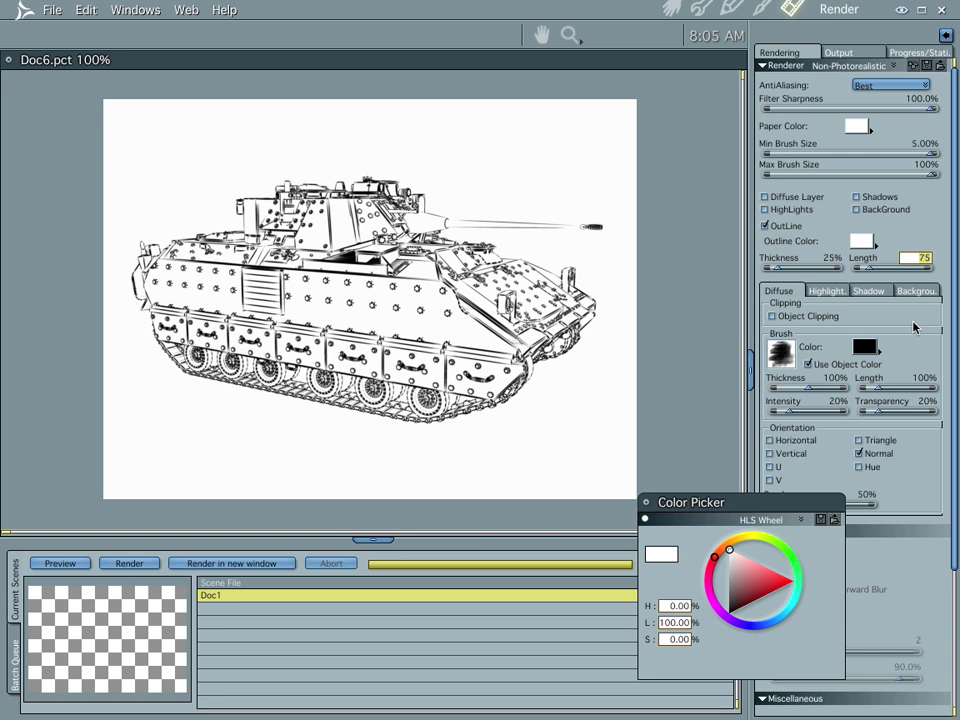
Make the Paper Color pure blue (H 65.84, L 50, S 100) and re-render the tank
left_click(855, 127)
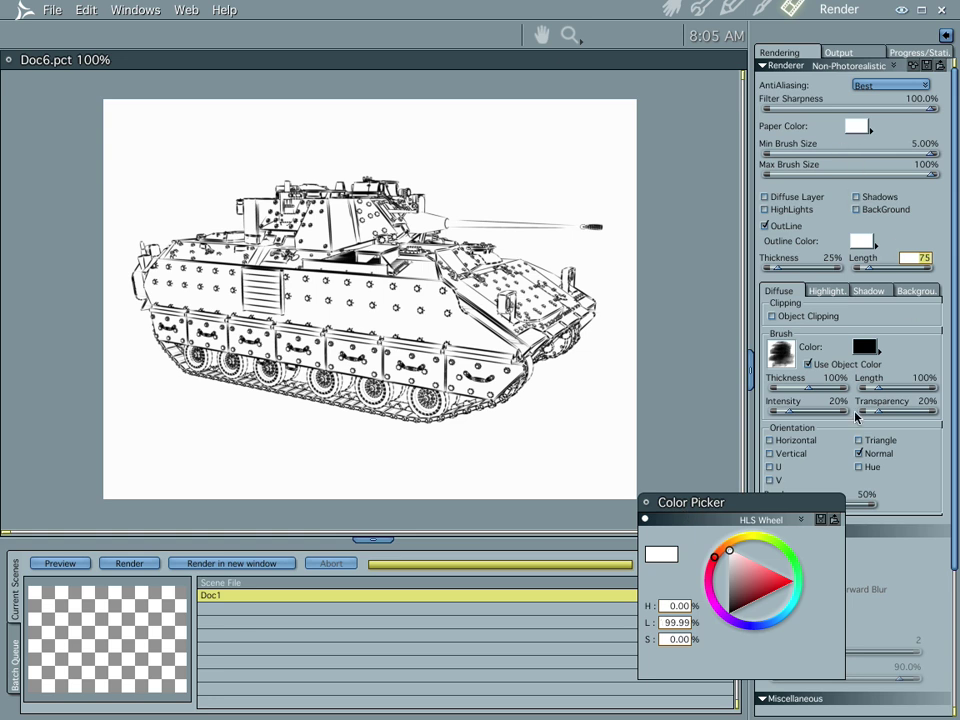
left_click(757, 627)
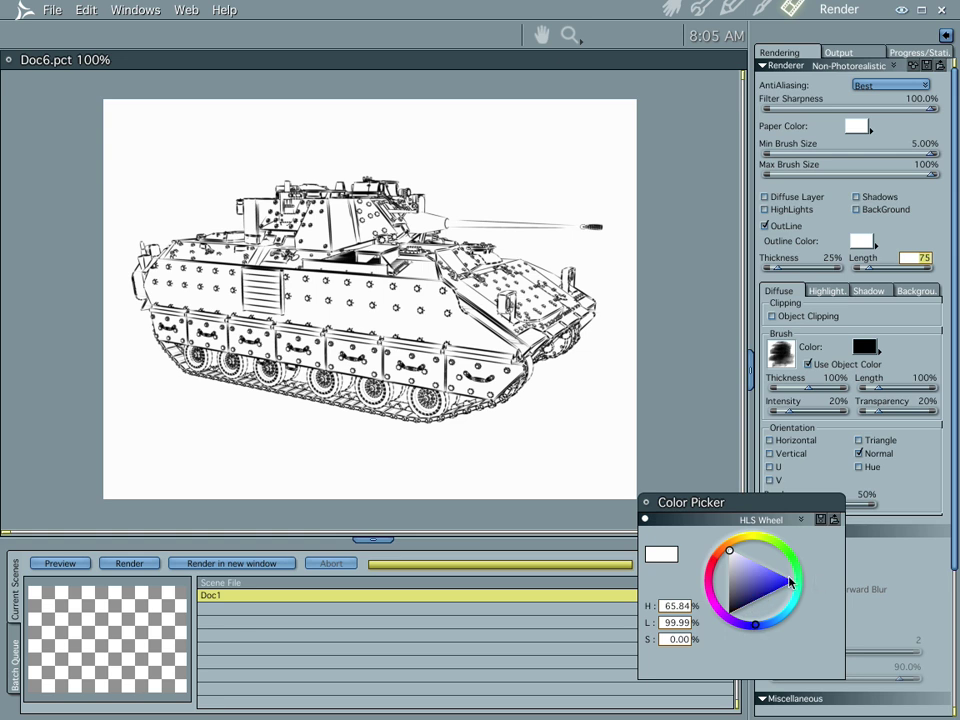
left_click_drag(789, 581, 818, 584)
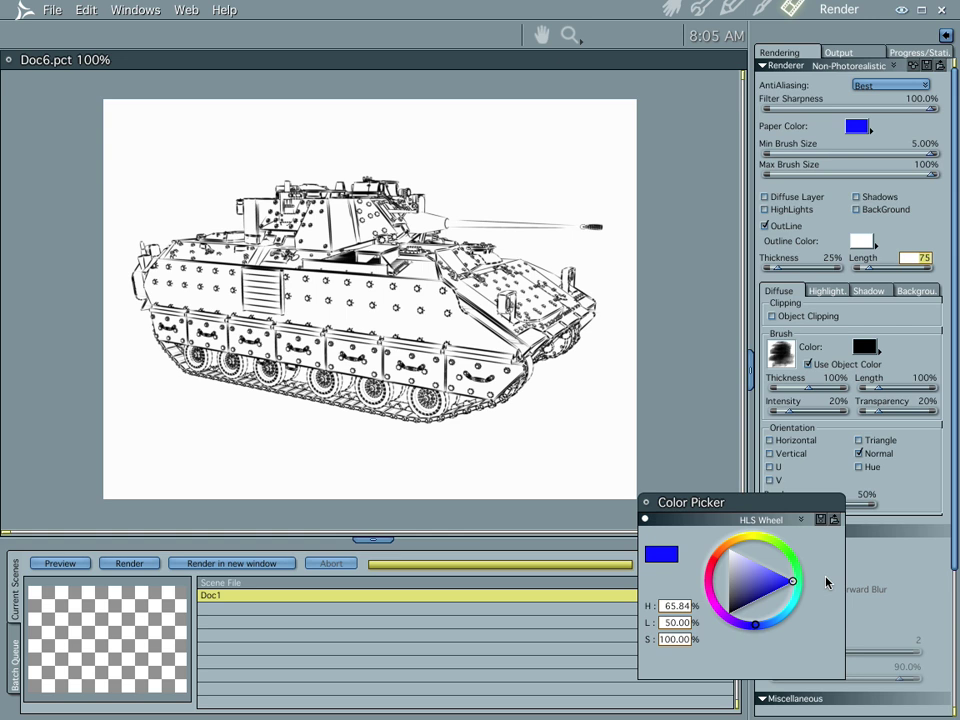
key("ctrl+r")
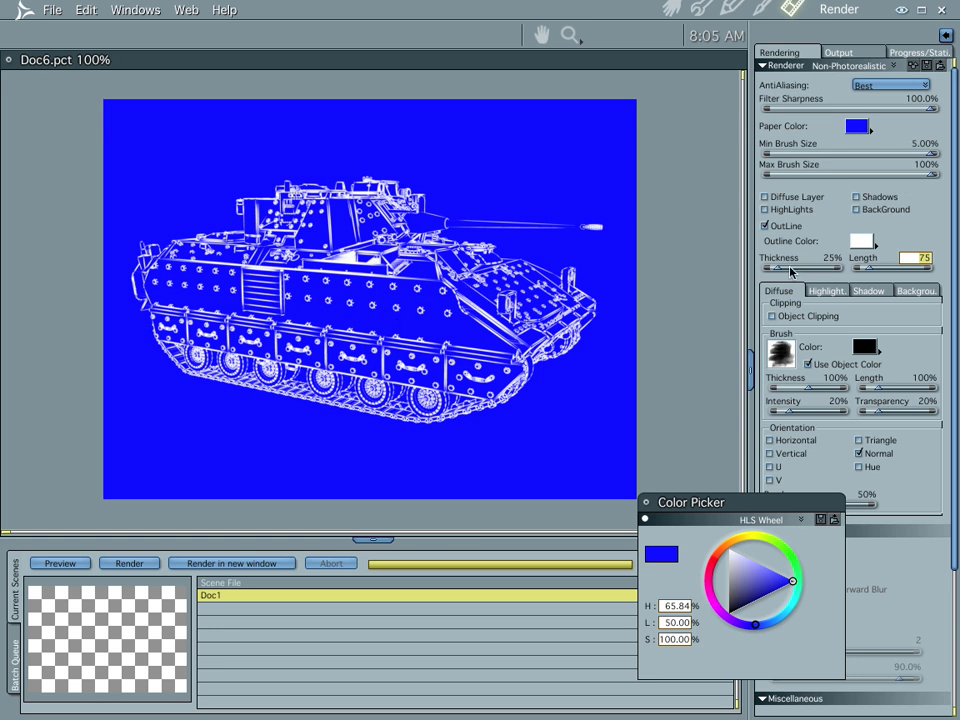
Lengthen the outline strokes, enter 85 as the Length, and re-render the blueprint tank
left_click_drag(869, 271, 873, 271)
key("ctrl+r")
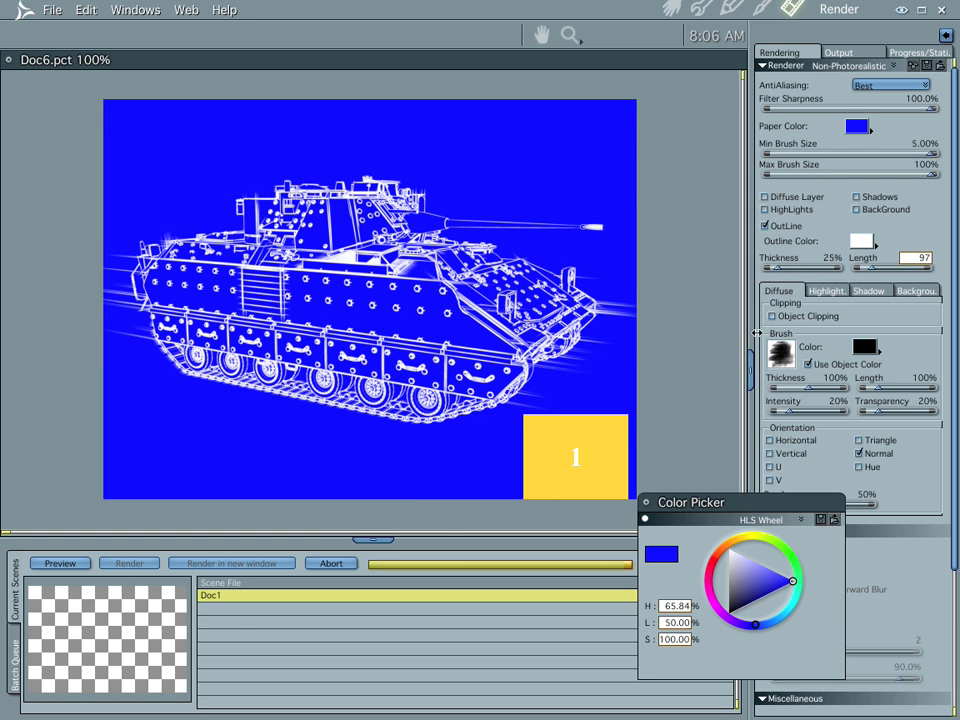
left_click(912, 257)
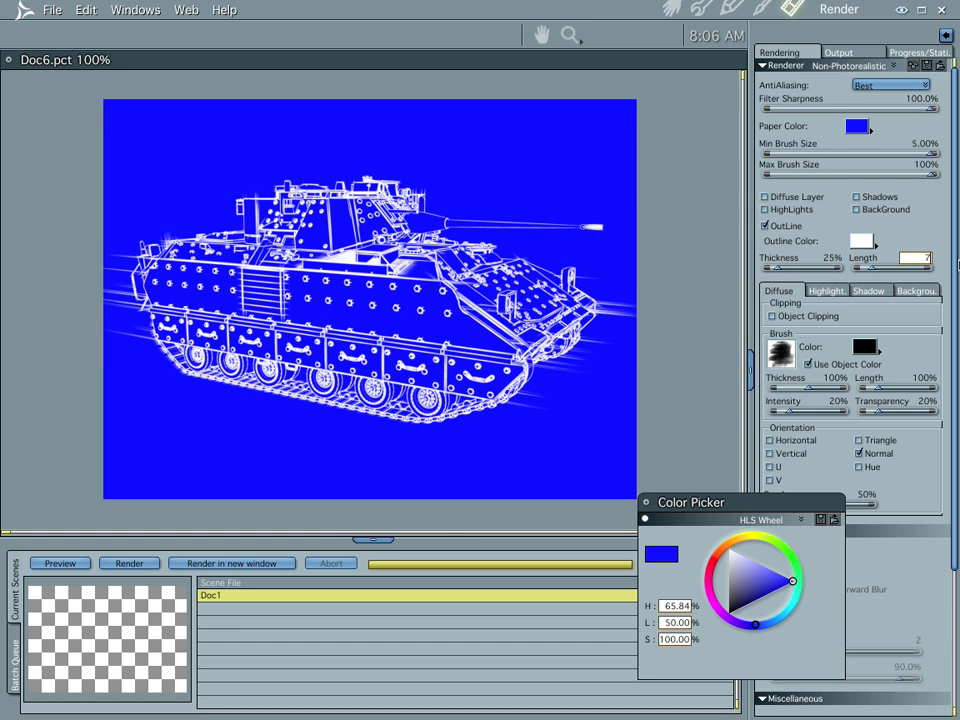
key("Return")
type("65")
key("Return")
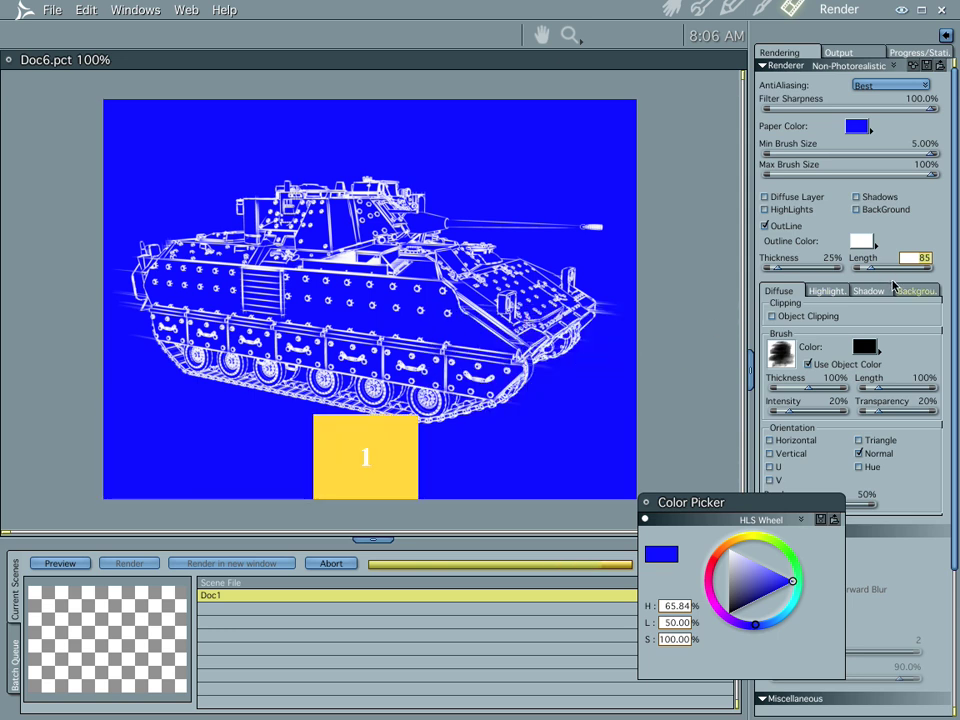
Confirm outline length 85, move the Color Picker down-left, and turn Object Clipping off
left_click(773, 317)
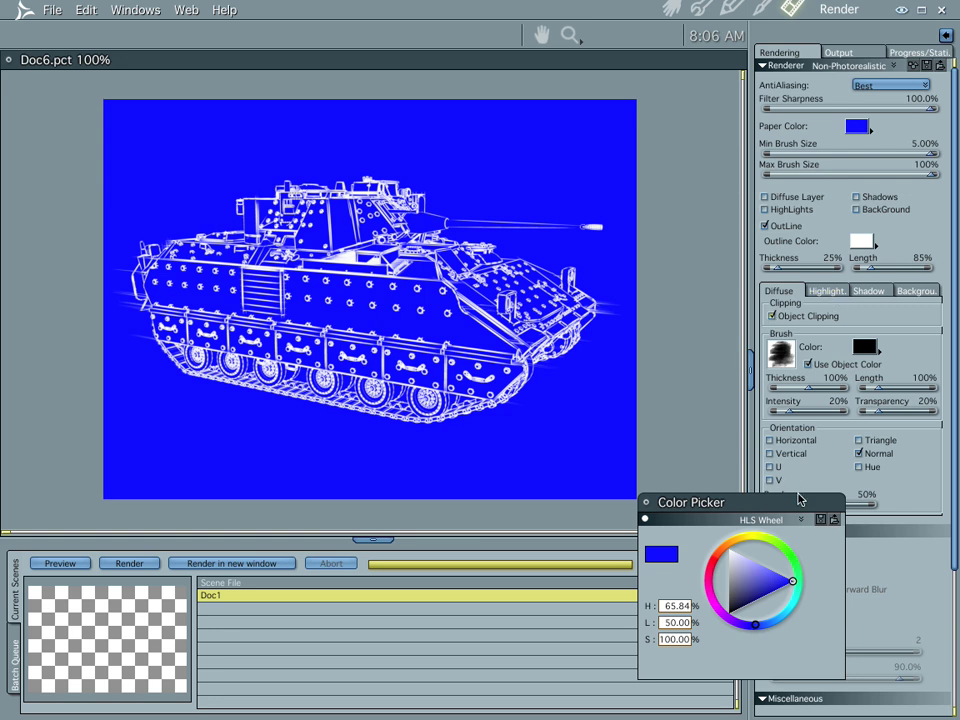
left_click_drag(798, 500, 633, 563)
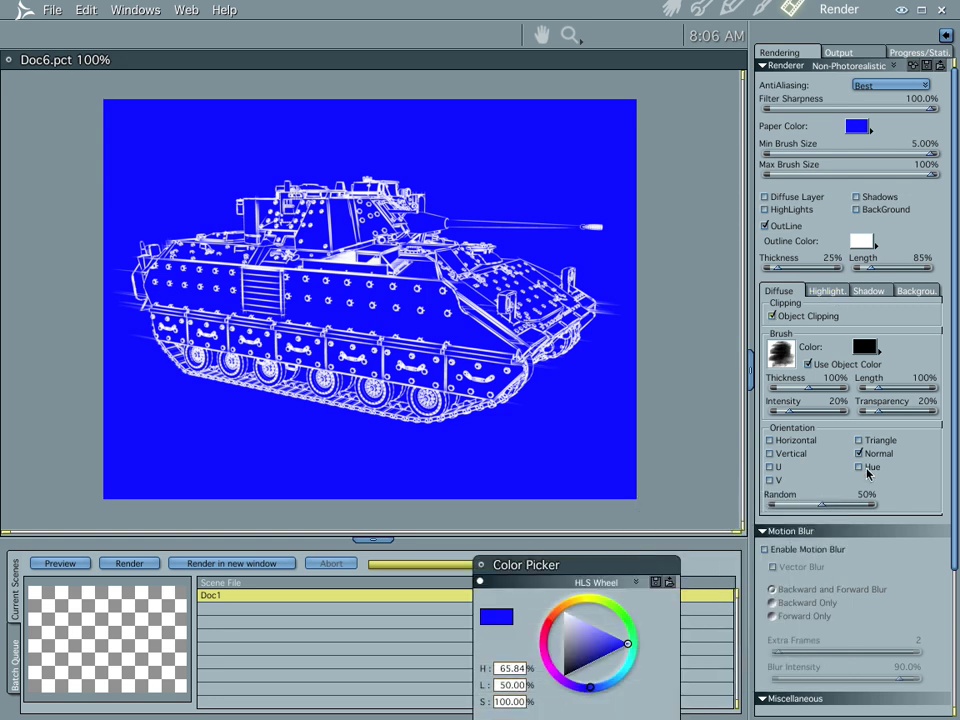
left_click(771, 316)
Set Outline Length to 75, re-render the blueprint tank, and switch to the print.mov movie in QuickTime
left_click(922, 259)
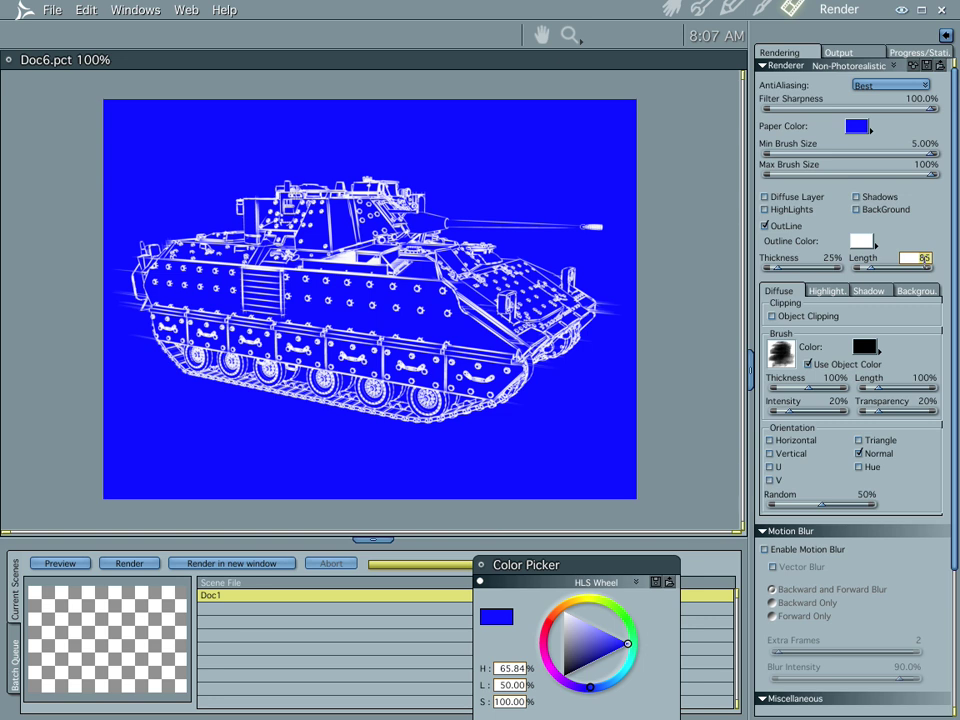
key("BackSpace")
key("Return")
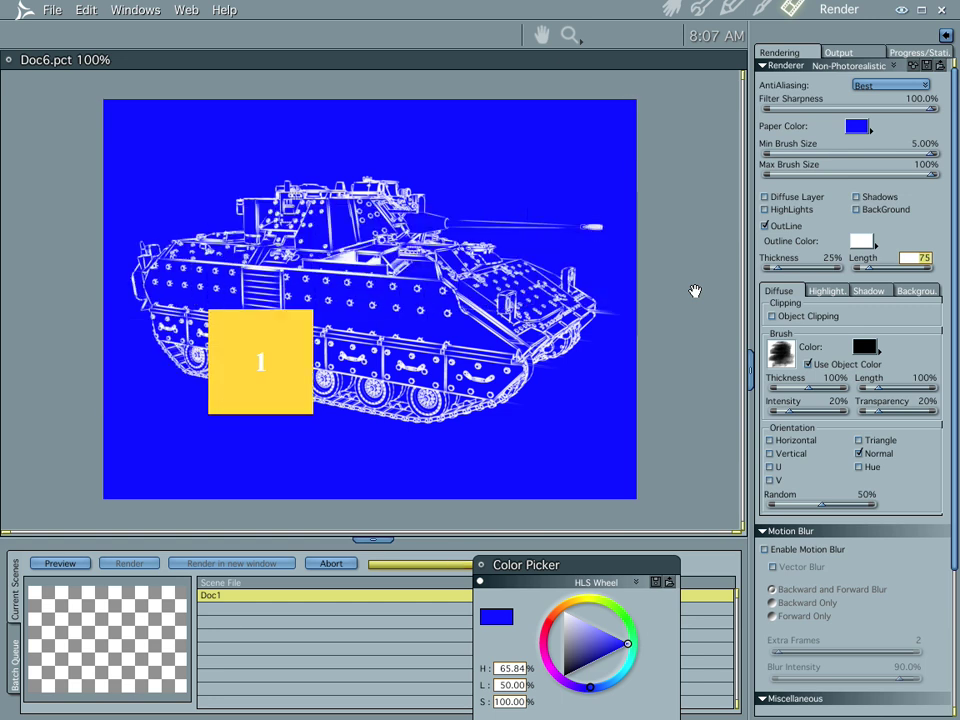
key("super+Tab")
Play print.mov to watch the white-outlined tank rotate on the solid blue background
key("space")
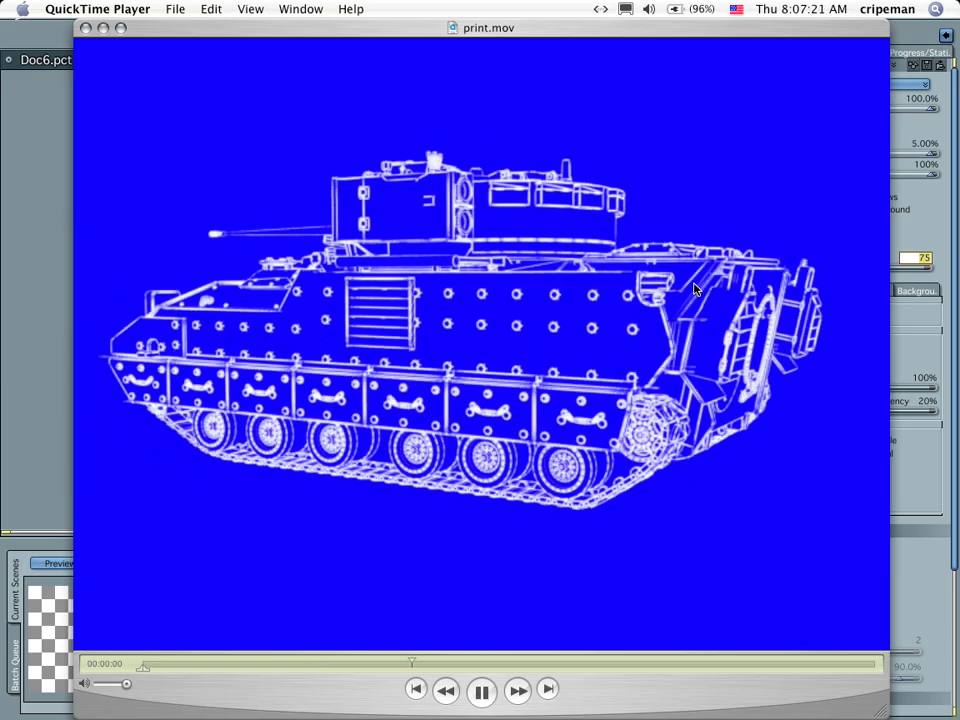